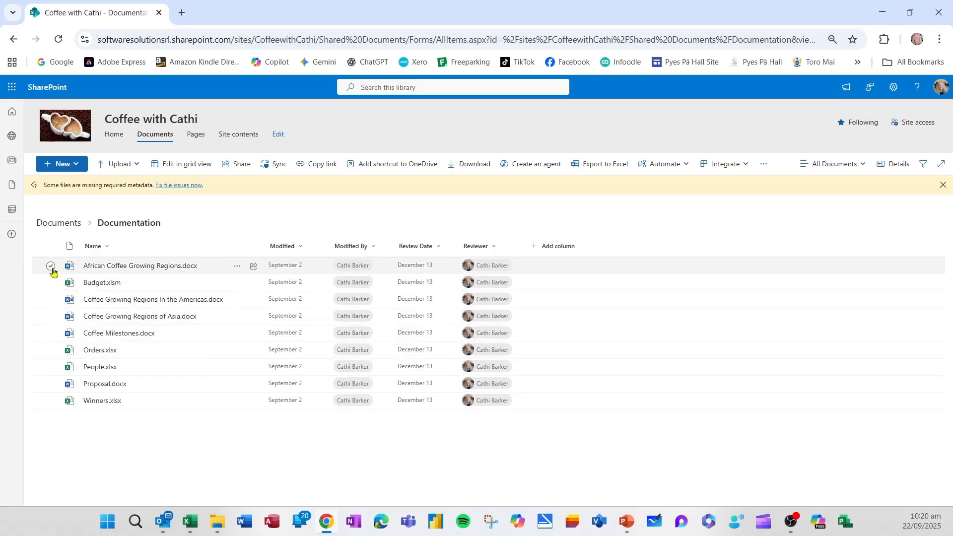
Select the African Coffee Growing Regions, Coffee Growing Regions In the Americas and Coffee Milestones documents individually, and deselect each of them.
{"action": "left_click", "coordinate": [51, 266]}
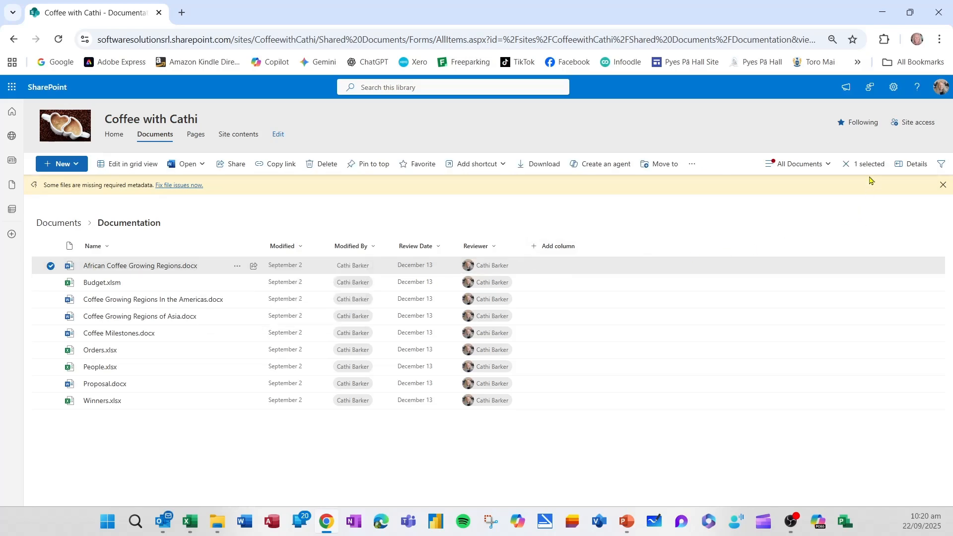
{"action": "left_click", "coordinate": [847, 166]}
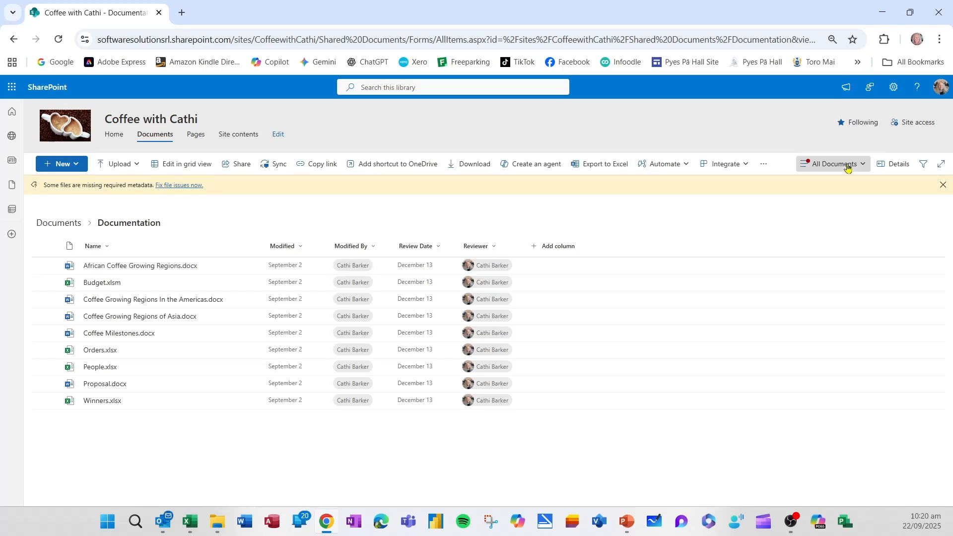
{"action": "left_click", "coordinate": [51, 266]}
{"action": "left_click", "coordinate": [50, 300]}
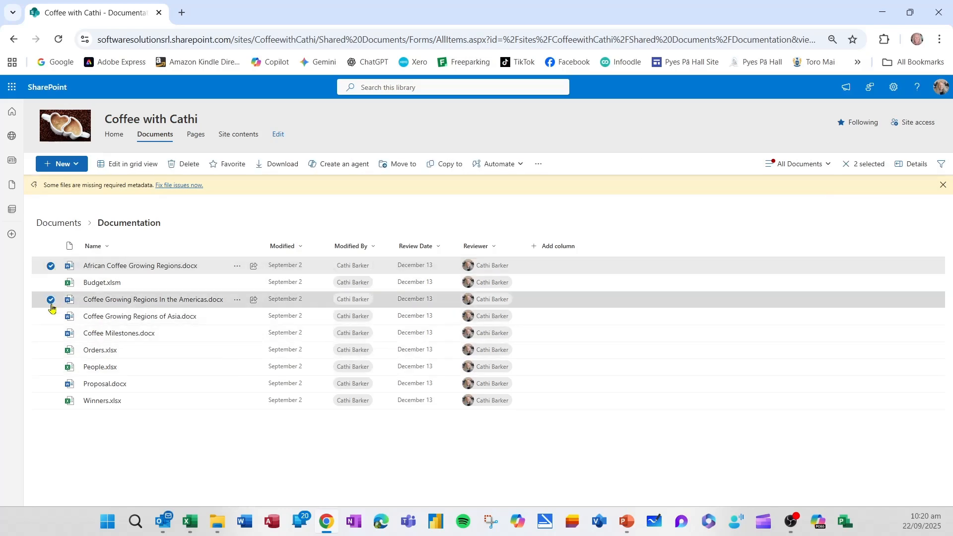
{"action": "left_click", "coordinate": [51, 334]}
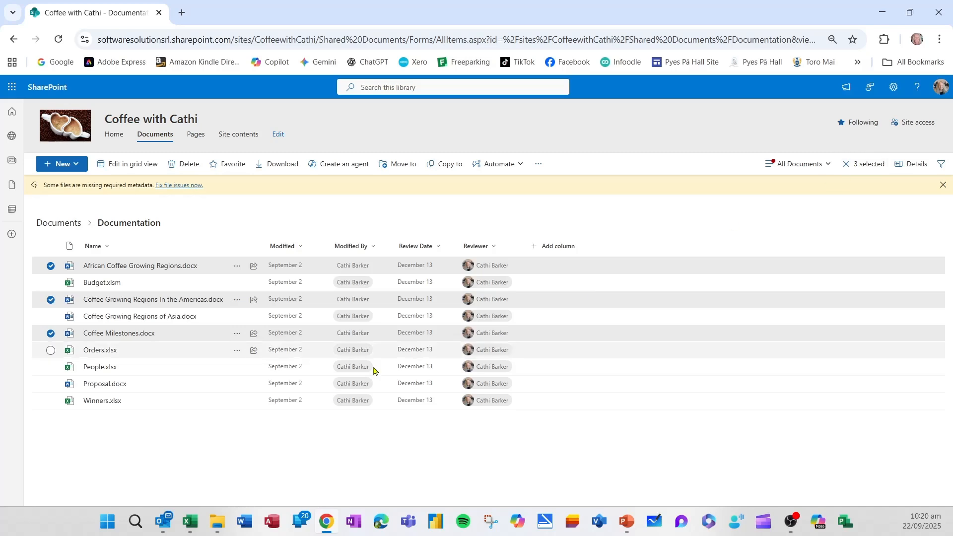
{"action": "left_click", "coordinate": [50, 334]}
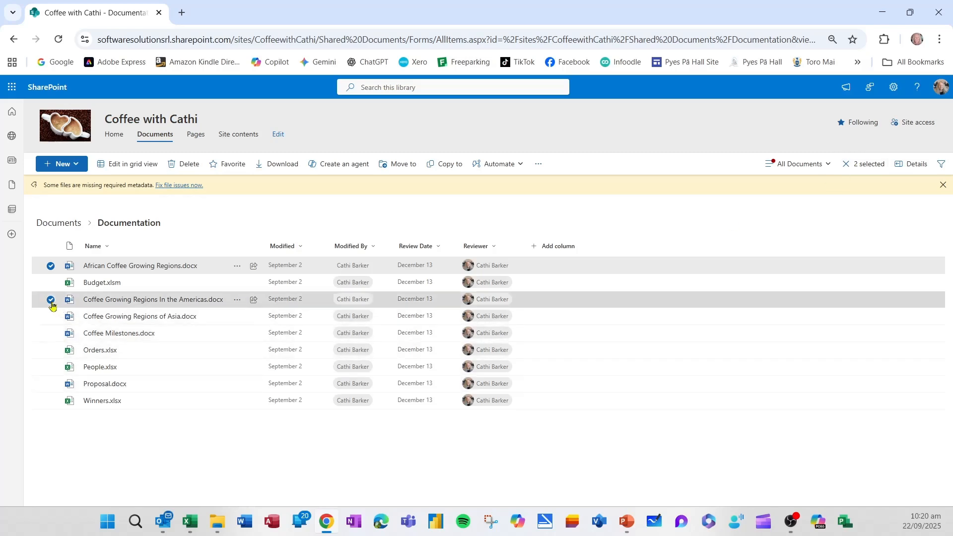
{"action": "left_click", "coordinate": [51, 299]}
{"action": "left_click", "coordinate": [50, 266]}
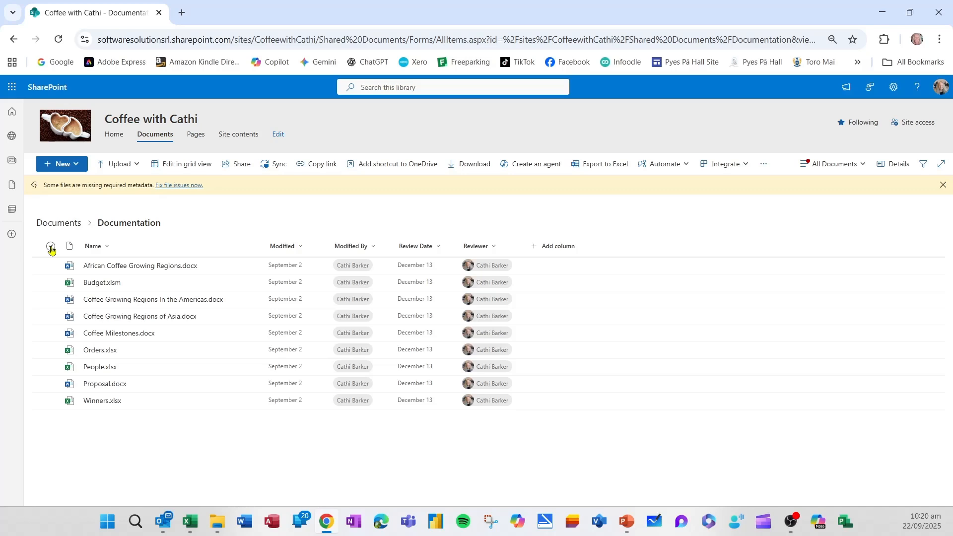
Select all files in the Documentation folder at once, and clear the whole selection.
{"action": "left_click", "coordinate": [51, 246]}
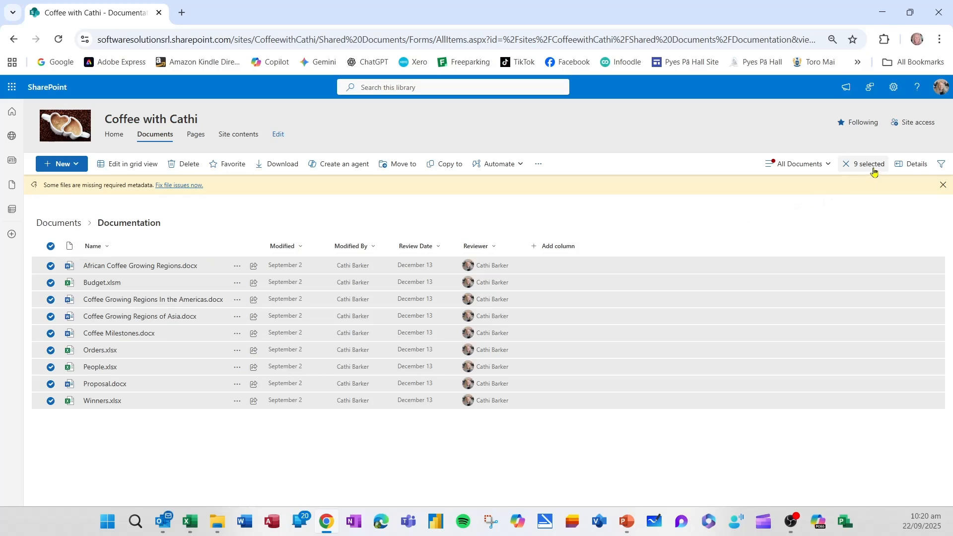
{"action": "left_click", "coordinate": [51, 246]}
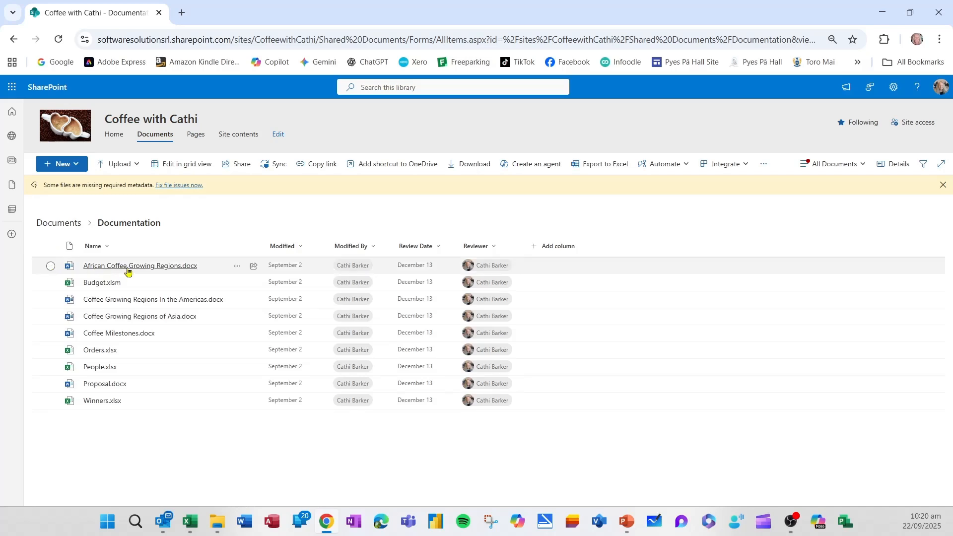
View African Coffee Growing Regions.docx in Immersive Reader and return to the Documentation folder.
{"action": "mouse_move", "coordinate": [133, 270]}
{"action": "left_click", "coordinate": [237, 270]}
{"action": "mouse_move", "coordinate": [307, 139]}
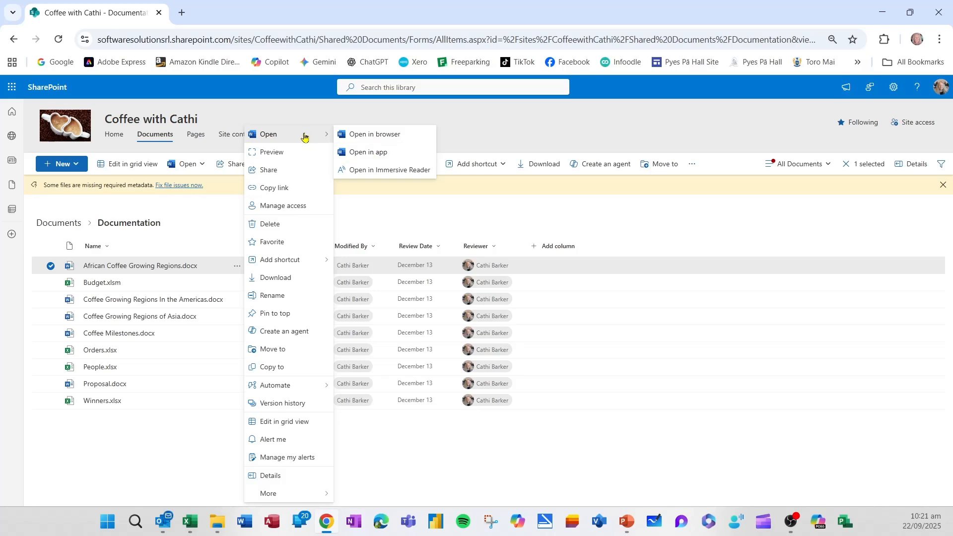
{"action": "left_click", "coordinate": [395, 173]}
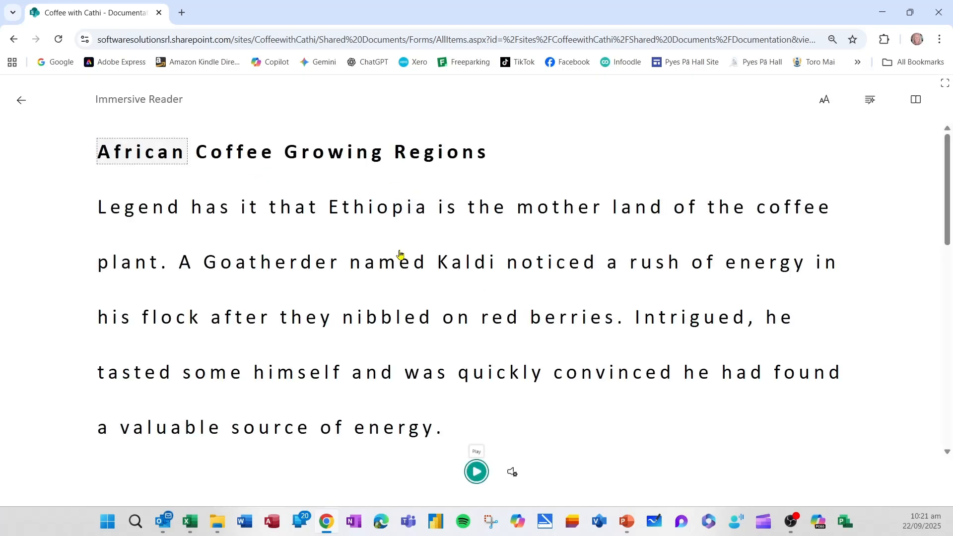
{"action": "left_click", "coordinate": [20, 101]}
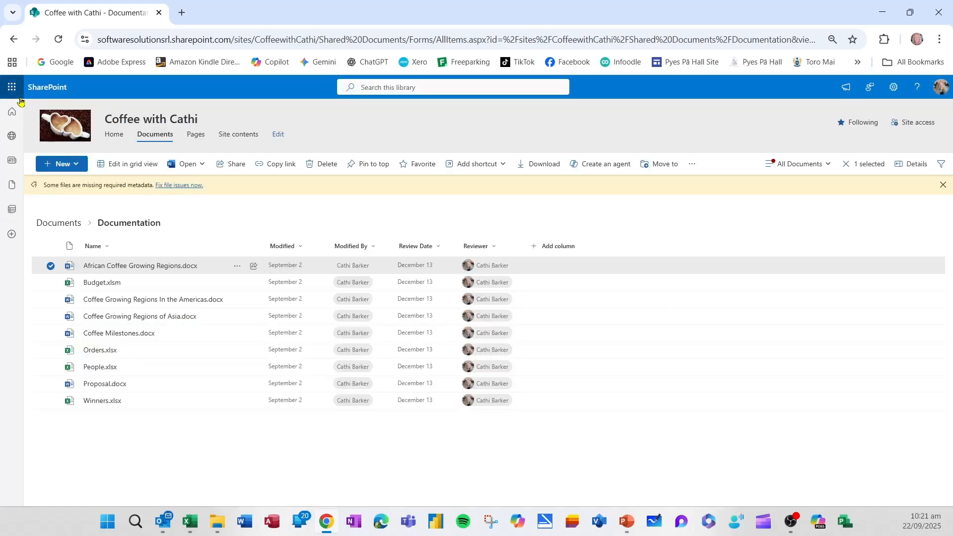
Delete African Coffee Growing Regions.docx from the Documentation folder, sending it to the site recycle bin.
{"action": "left_click", "coordinate": [238, 268]}
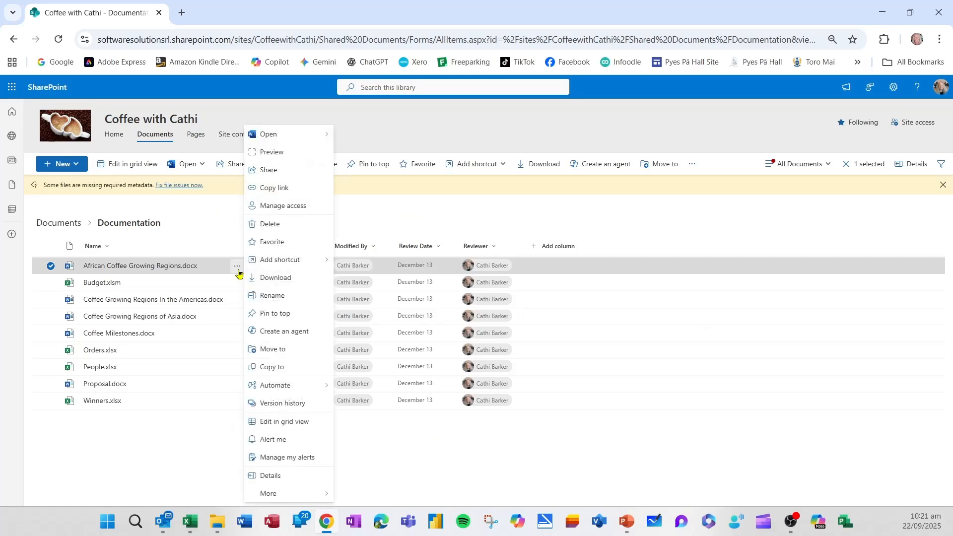
{"action": "left_click", "coordinate": [268, 225]}
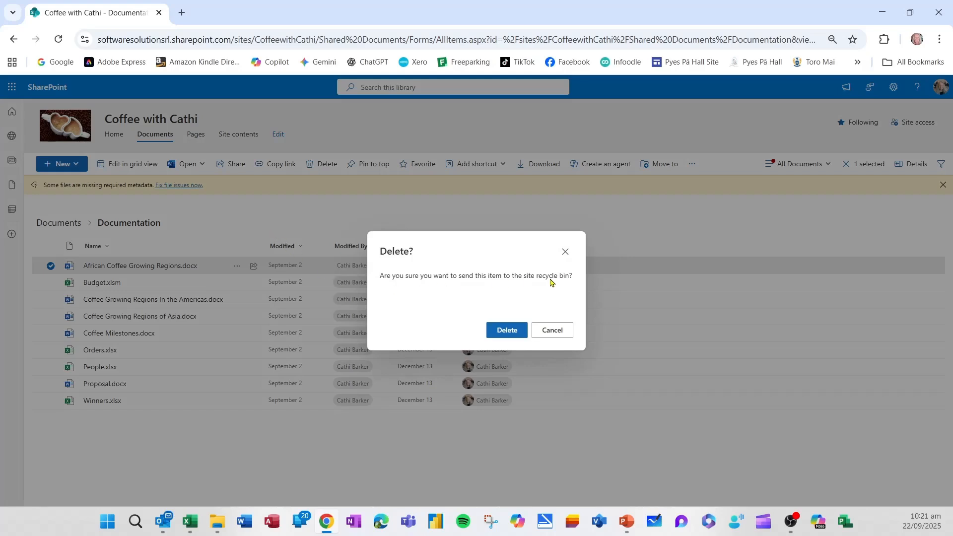
{"action": "left_click", "coordinate": [507, 330]}
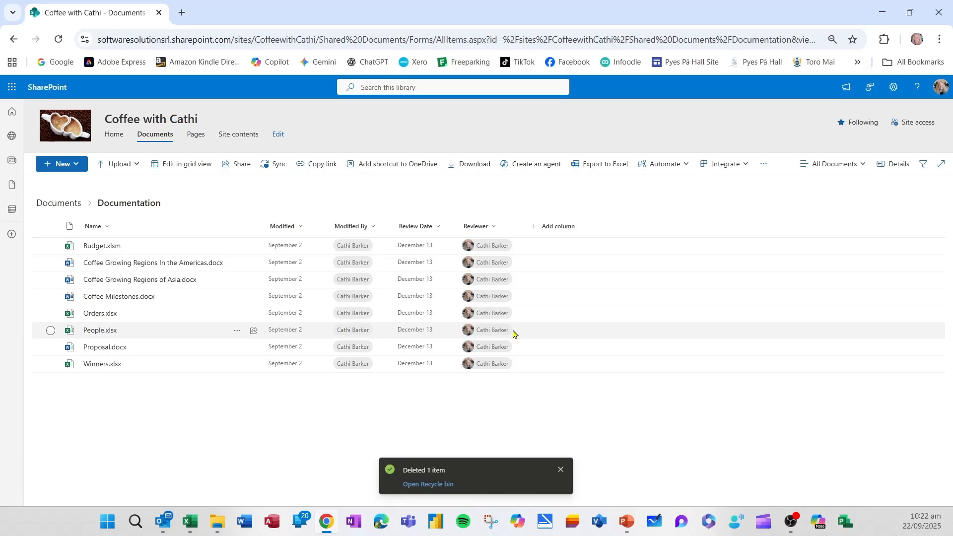
Restore African Coffee Growing Regions.docx from the site recycle bin and go back to the Documentation folder of the document library.
{"action": "left_click", "coordinate": [239, 134]}
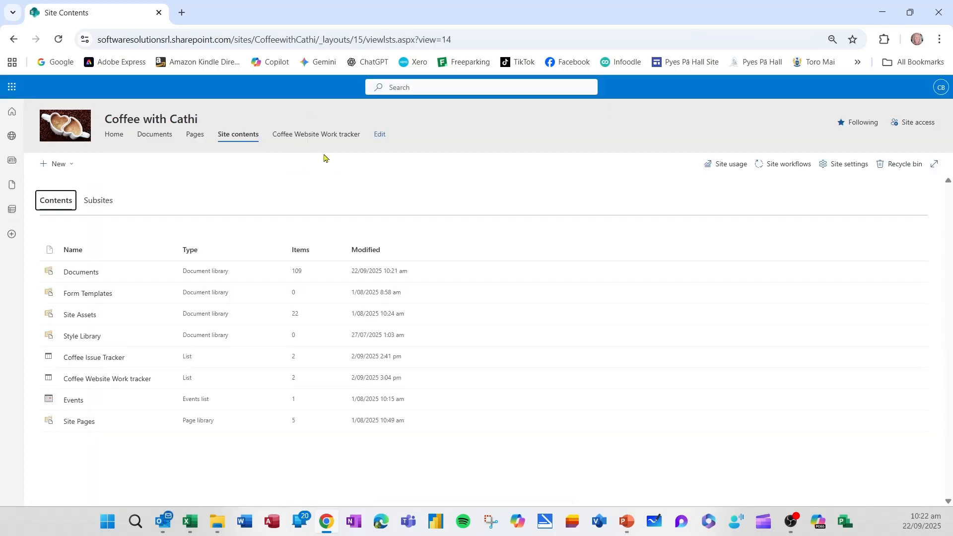
{"action": "left_click", "coordinate": [906, 165]}
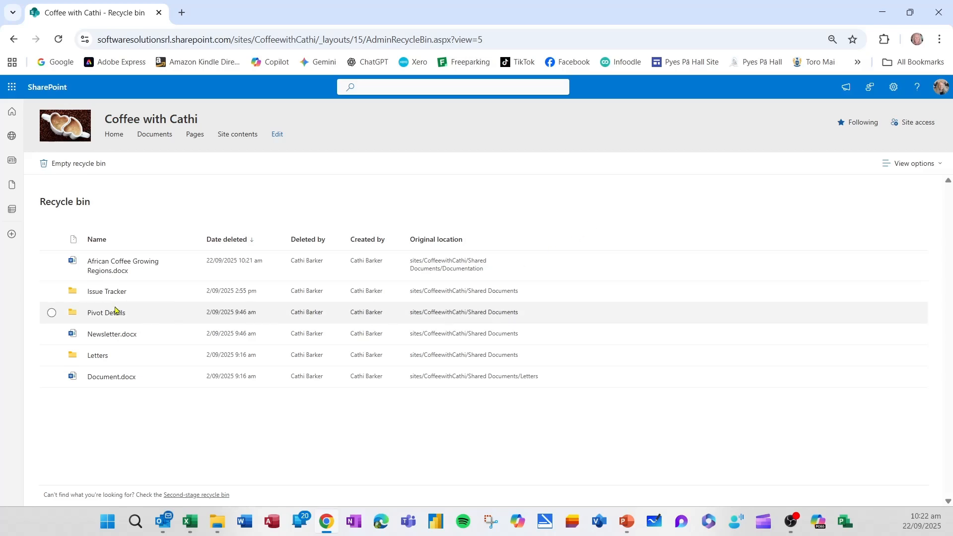
{"action": "left_click", "coordinate": [52, 262]}
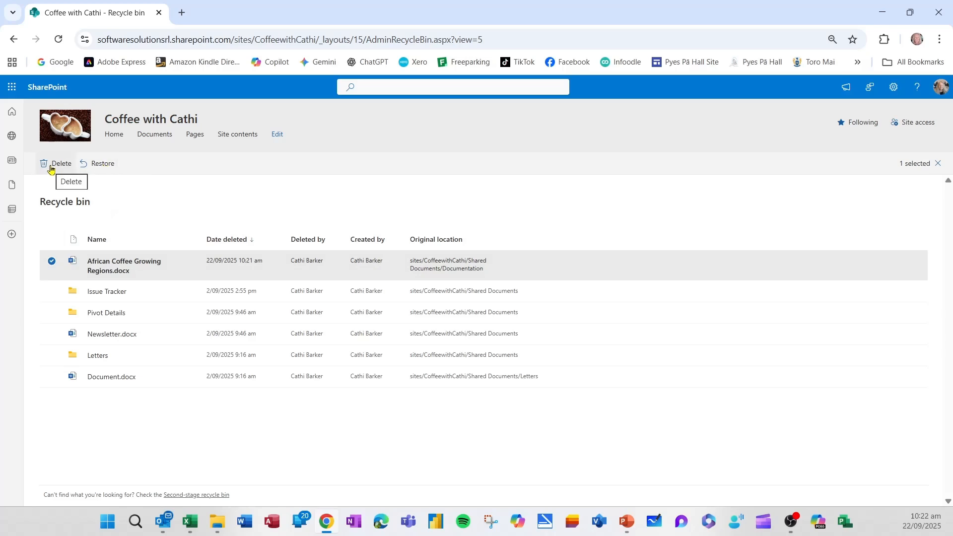
{"action": "left_click", "coordinate": [107, 172]}
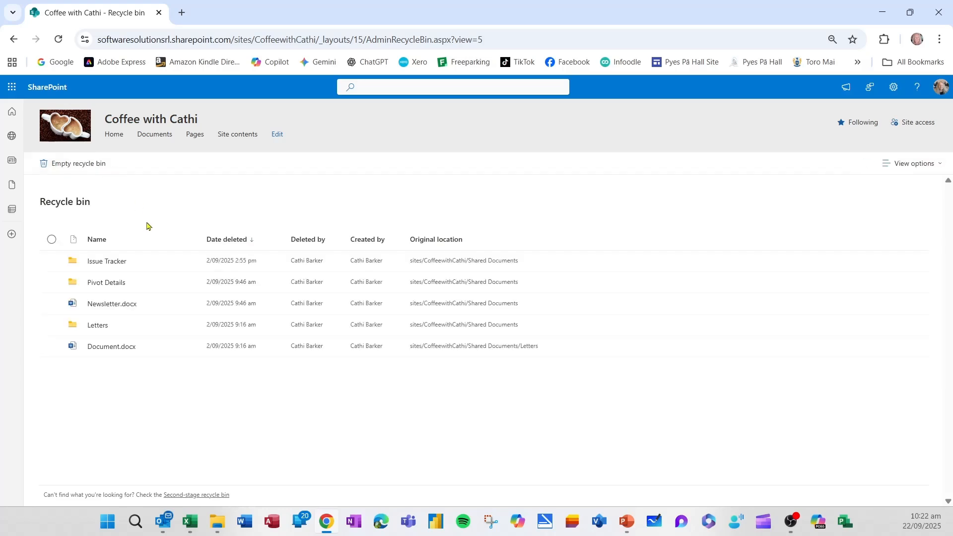
{"action": "left_click", "coordinate": [153, 138]}
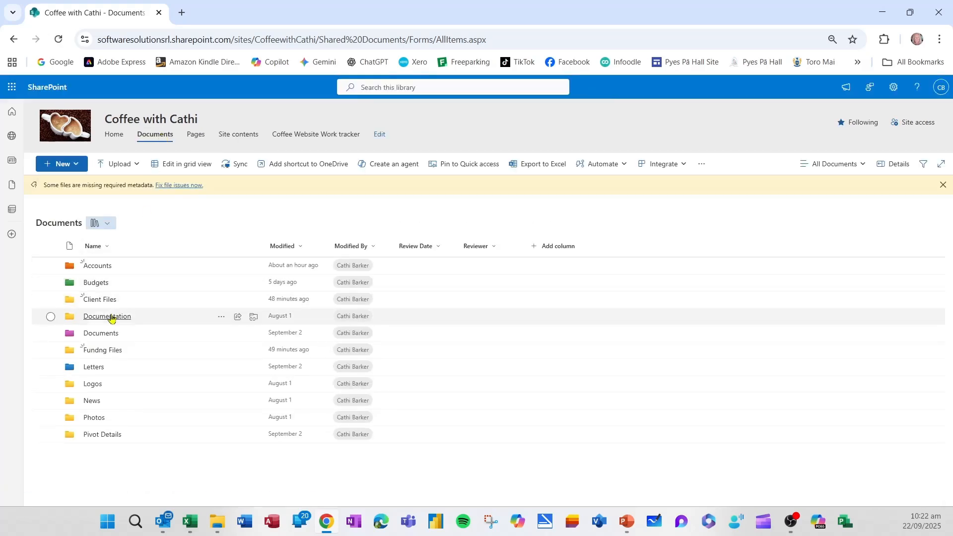
{"action": "left_click", "coordinate": [108, 320]}
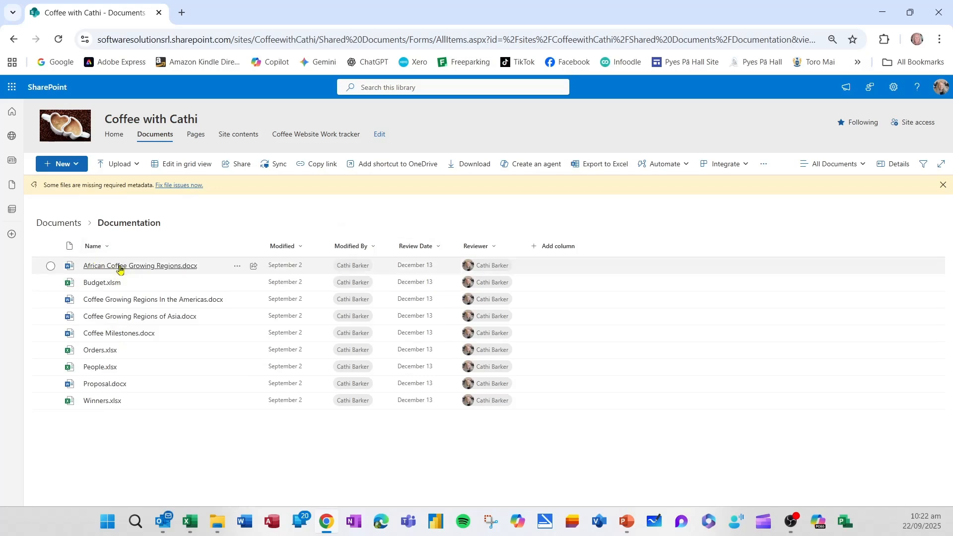
Download a copy of African Coffee Growing Regions.docx to the computer.
{"action": "mouse_move", "coordinate": [119, 269]}
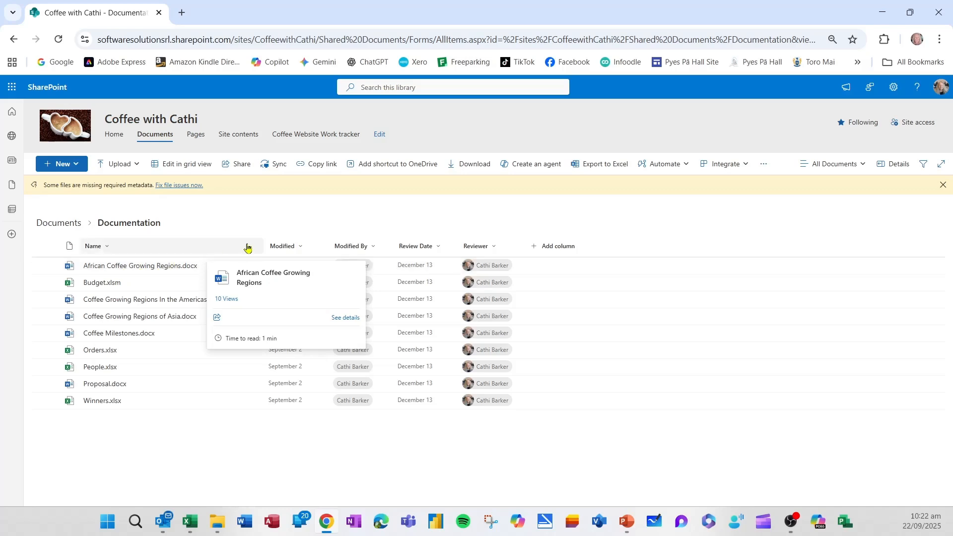
{"action": "left_click", "coordinate": [238, 267]}
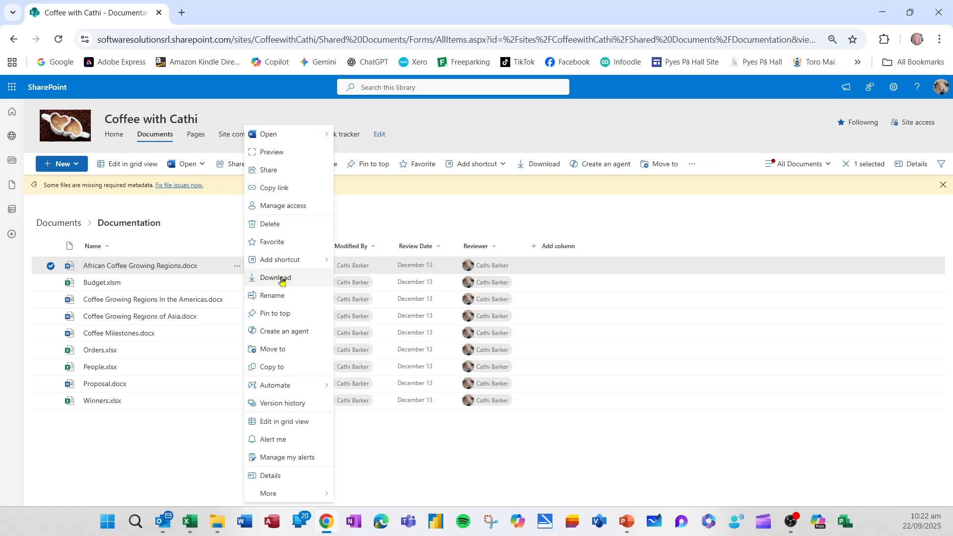
{"action": "left_click", "coordinate": [281, 279]}
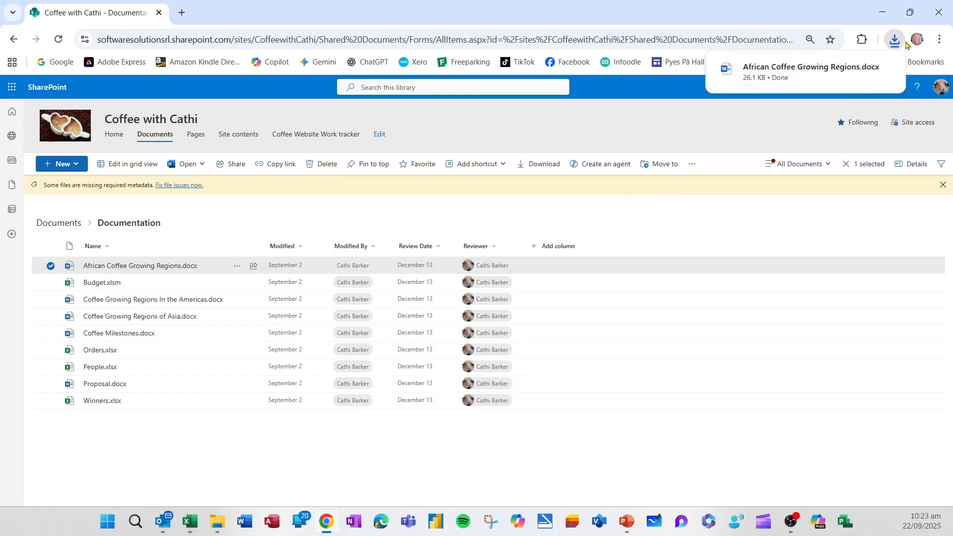
Show the downloaded document in File Explorer, view the Downloads folder, and close the File Explorer window.
{"action": "mouse_move", "coordinate": [847, 82]}
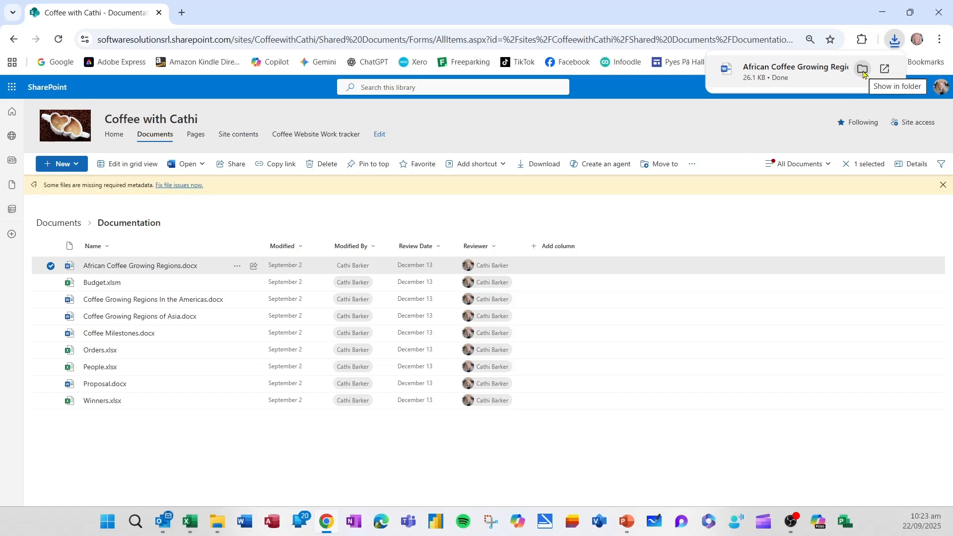
{"action": "left_click", "coordinate": [864, 71]}
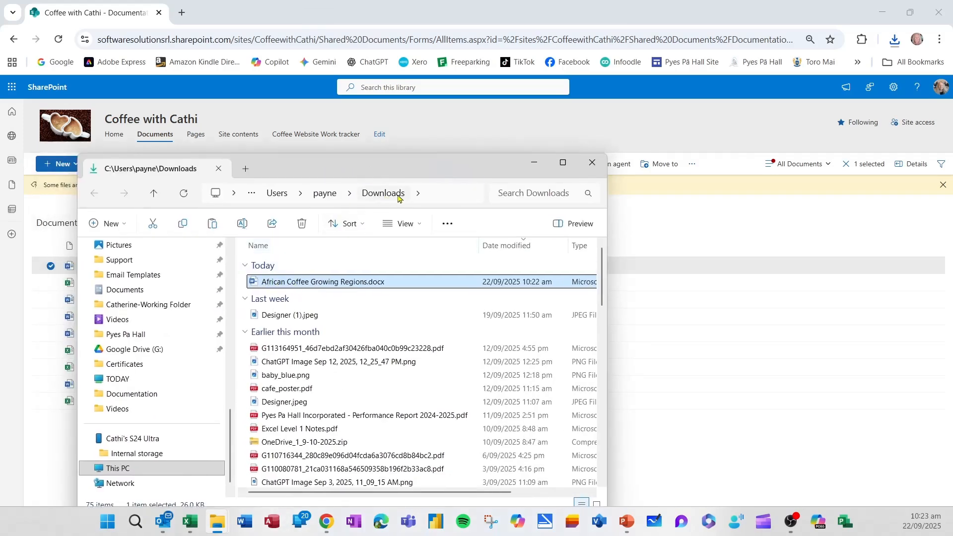
{"action": "scroll", "coordinate": [188, 389], "scroll_direction": "up", "scroll_amount": 3}
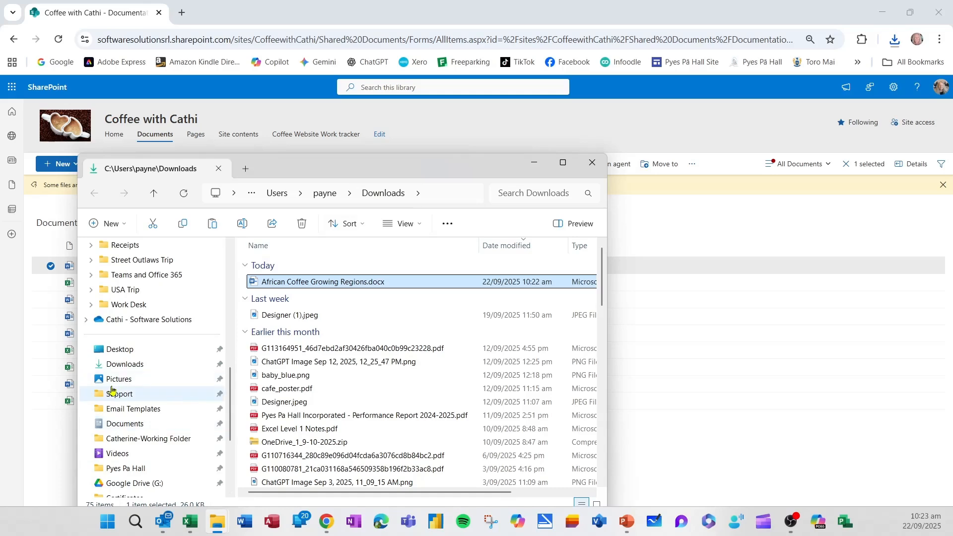
{"action": "left_click", "coordinate": [133, 367]}
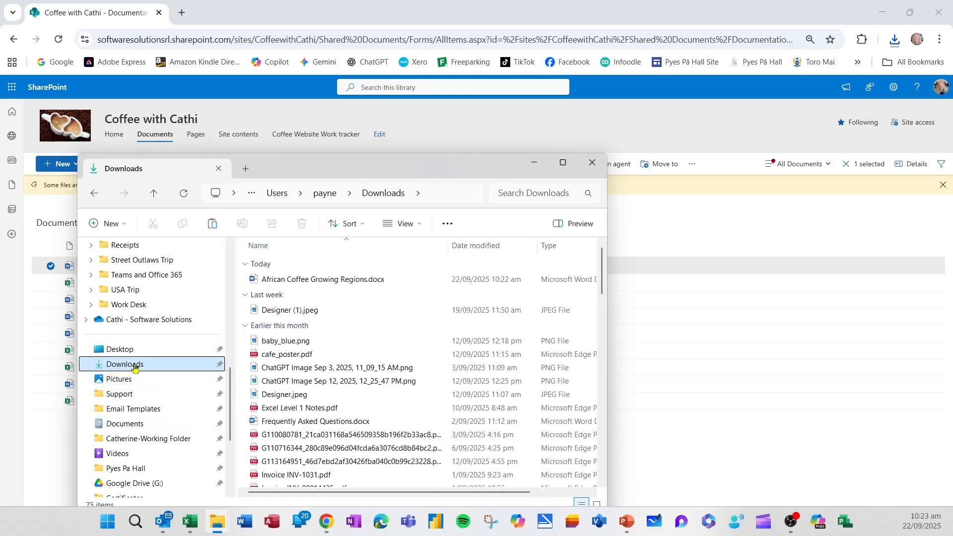
{"action": "left_click", "coordinate": [593, 164]}
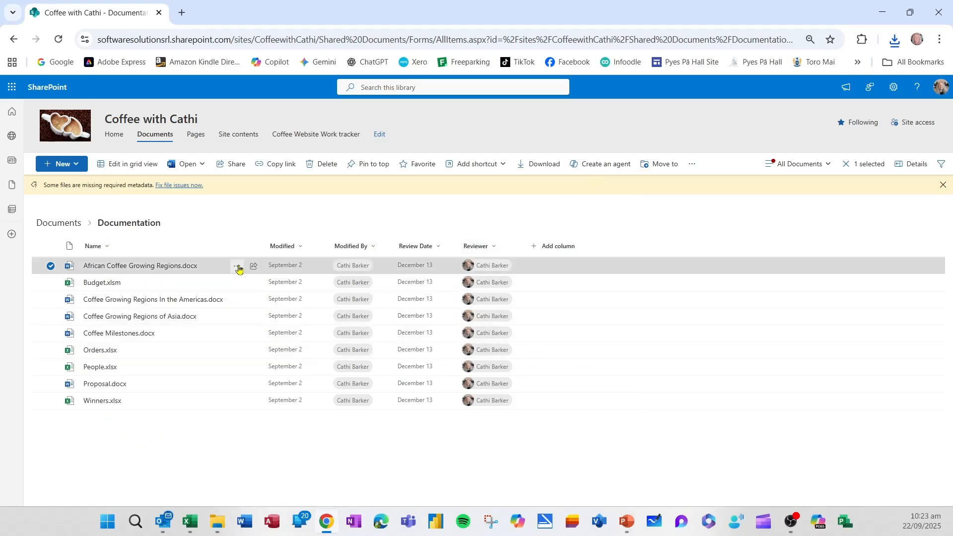
Rename African Coffee Growing Regions.docx as African Coffee Growing Areas.
{"action": "left_click", "coordinate": [238, 266]}
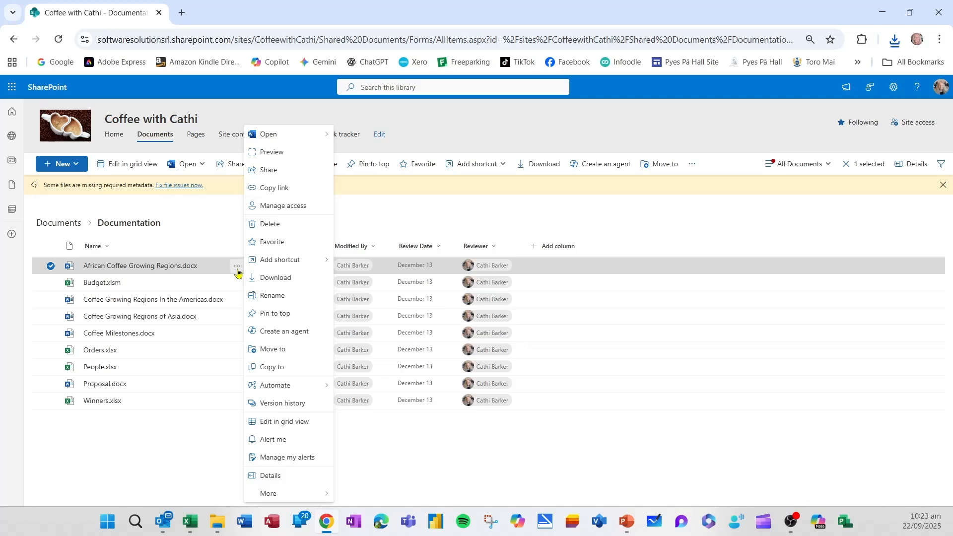
{"action": "left_click", "coordinate": [276, 297]}
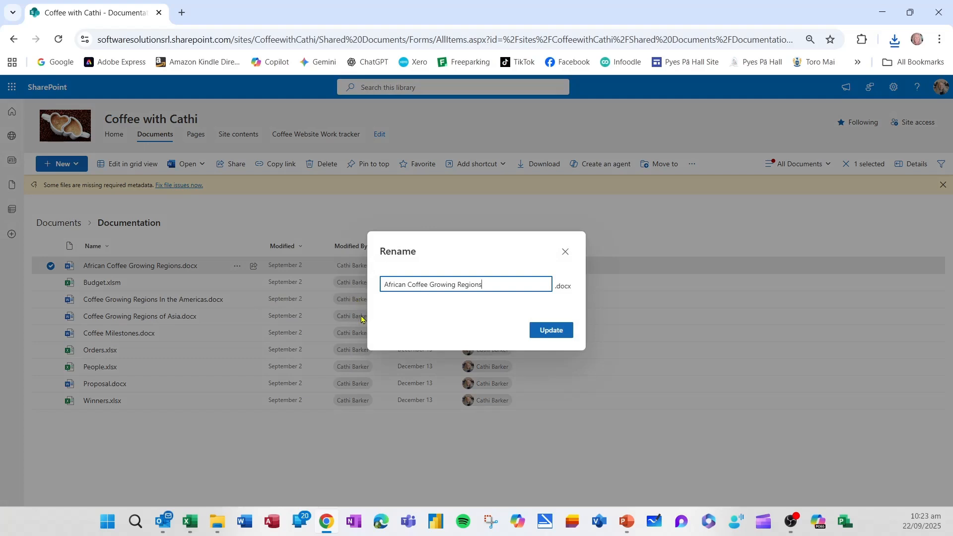
{"action": "key", "text": "ctrl+shift+Left"}
{"action": "type", "text": "Area"}
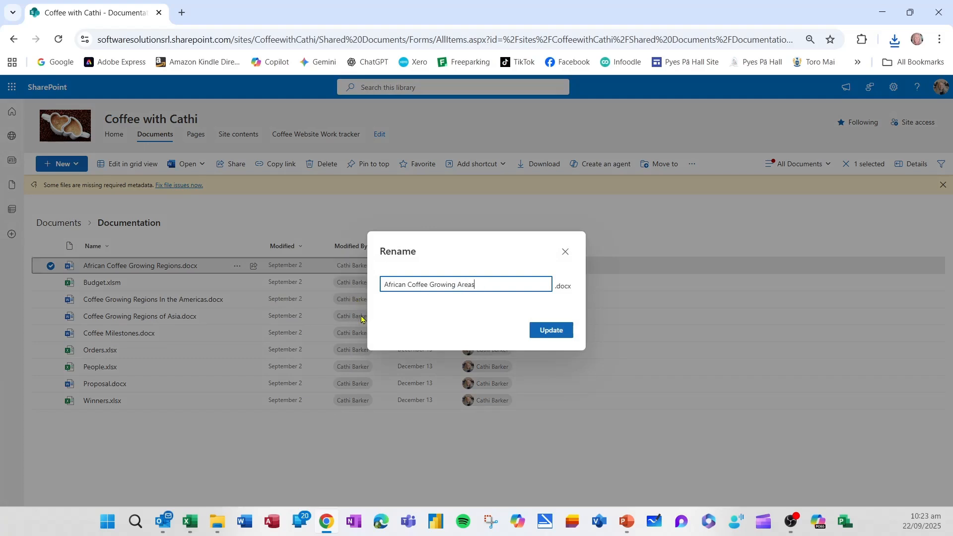
{"action": "left_click", "coordinate": [549, 333]}
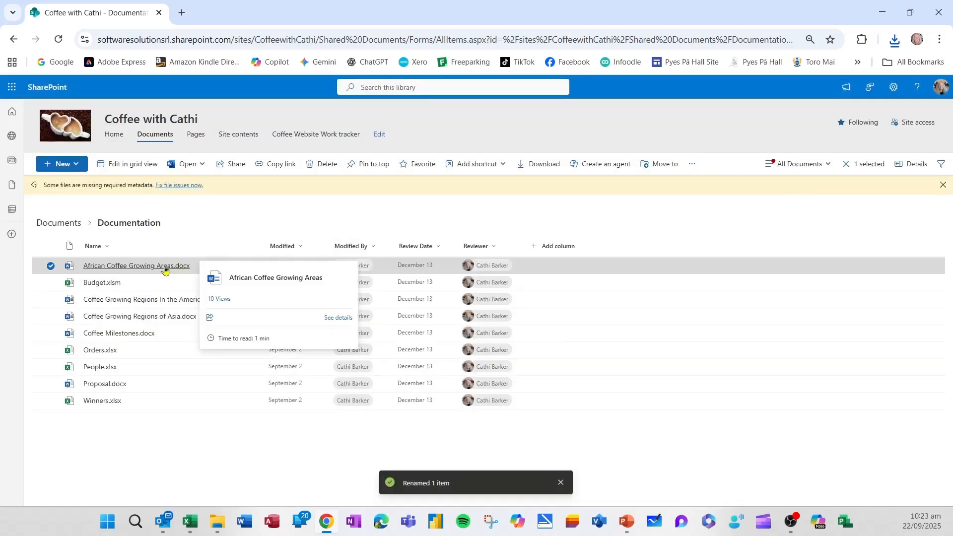
Pin African Coffee Growing Areas.docx to the top of the Documentation folder.
{"action": "left_click", "coordinate": [237, 266]}
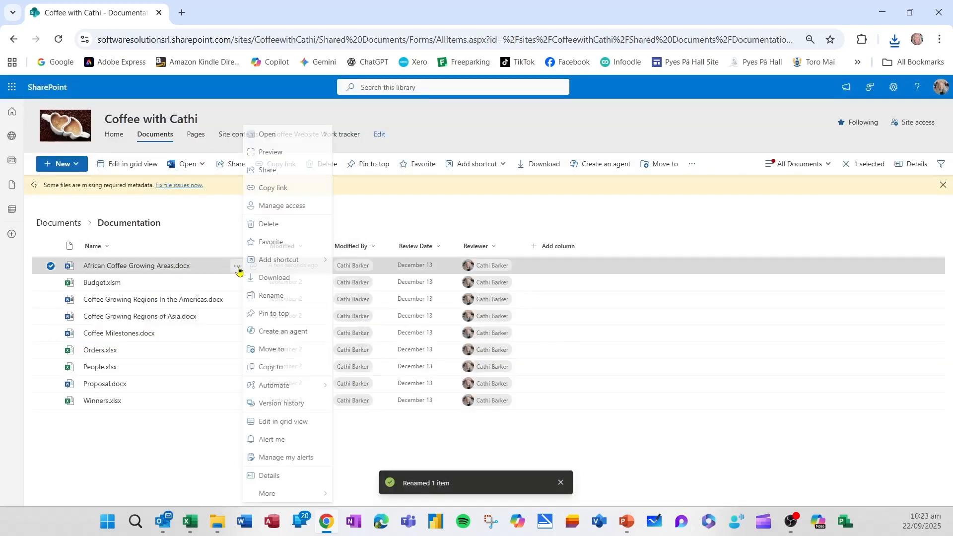
{"action": "left_click", "coordinate": [273, 316]}
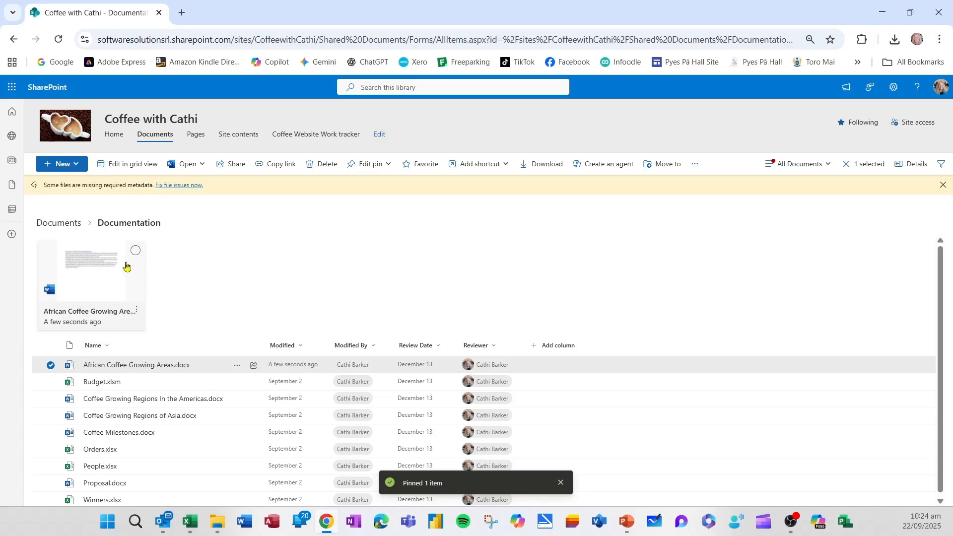
Unpin African Coffee Growing Areas.docx from the top of the Documentation folder.
{"action": "left_click", "coordinate": [138, 313]}
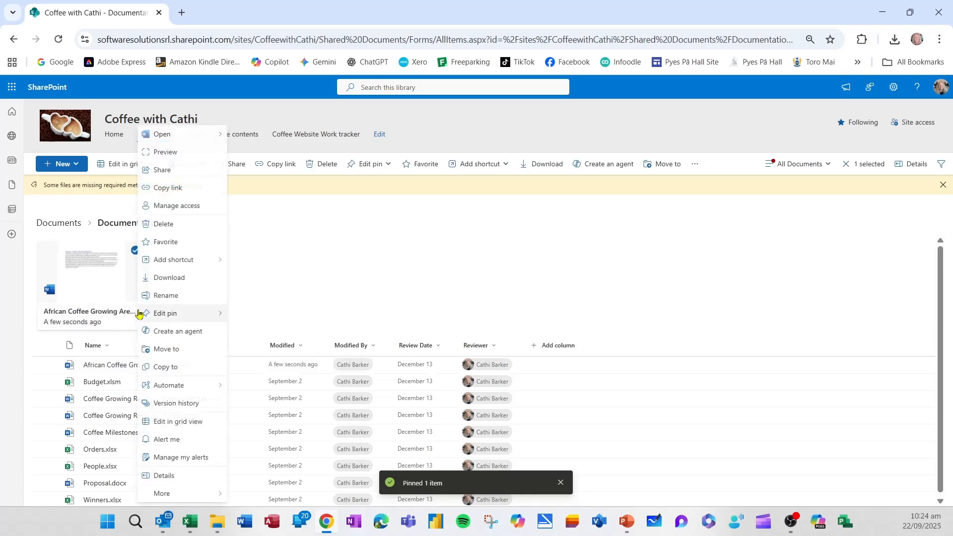
{"action": "mouse_move", "coordinate": [179, 313]}
{"action": "left_click", "coordinate": [260, 319]}
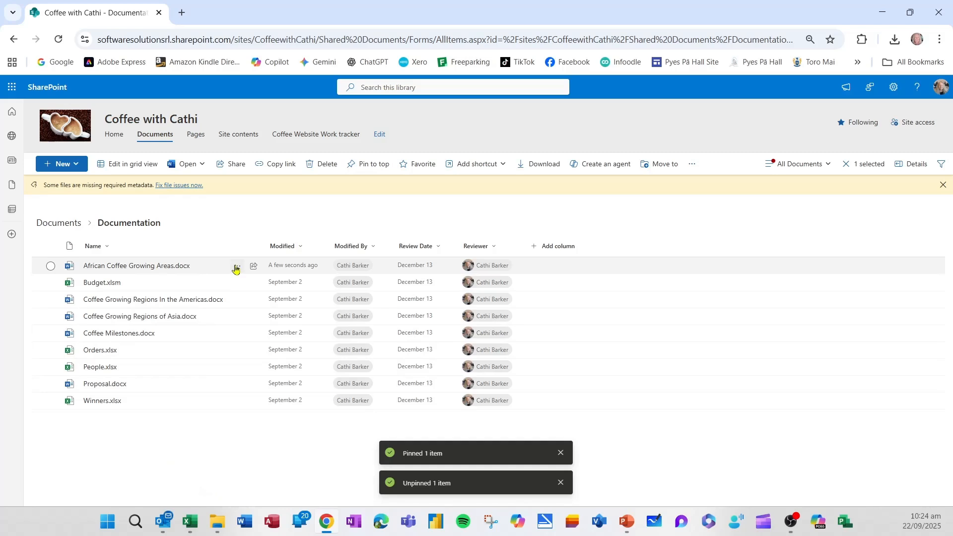
Move African Coffee Growing Areas.docx from the Documentation folder to the News folder, and open the News folder.
{"action": "left_click", "coordinate": [235, 268]}
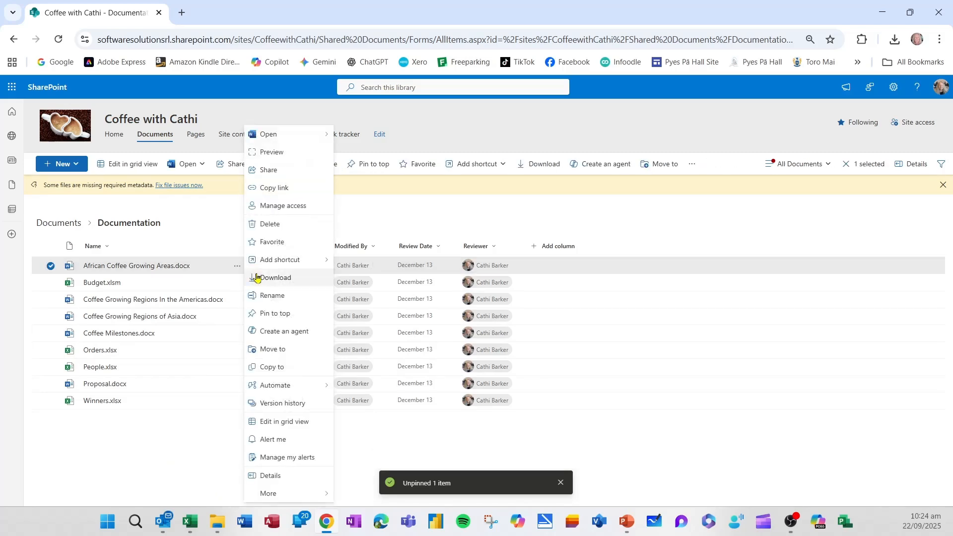
{"action": "left_click", "coordinate": [278, 351]}
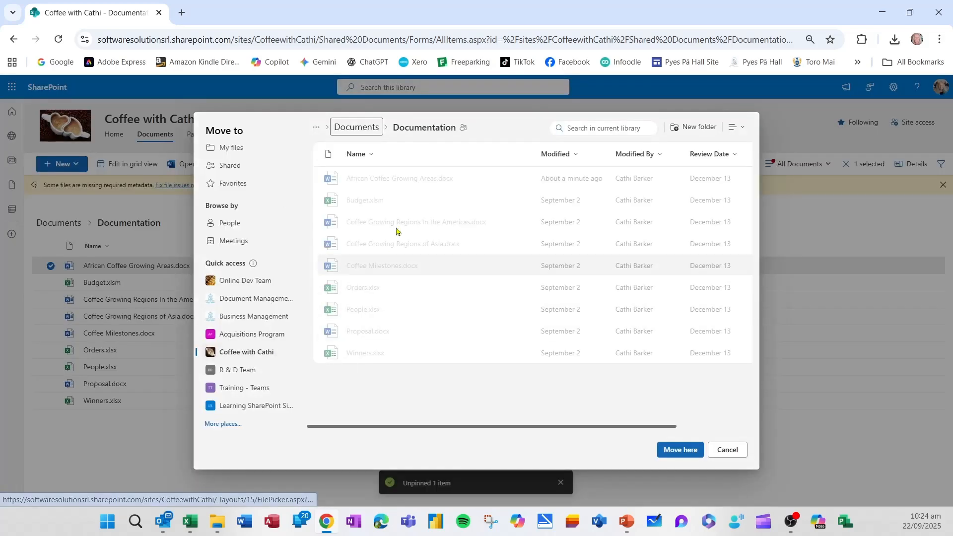
{"action": "left_click", "coordinate": [358, 128]}
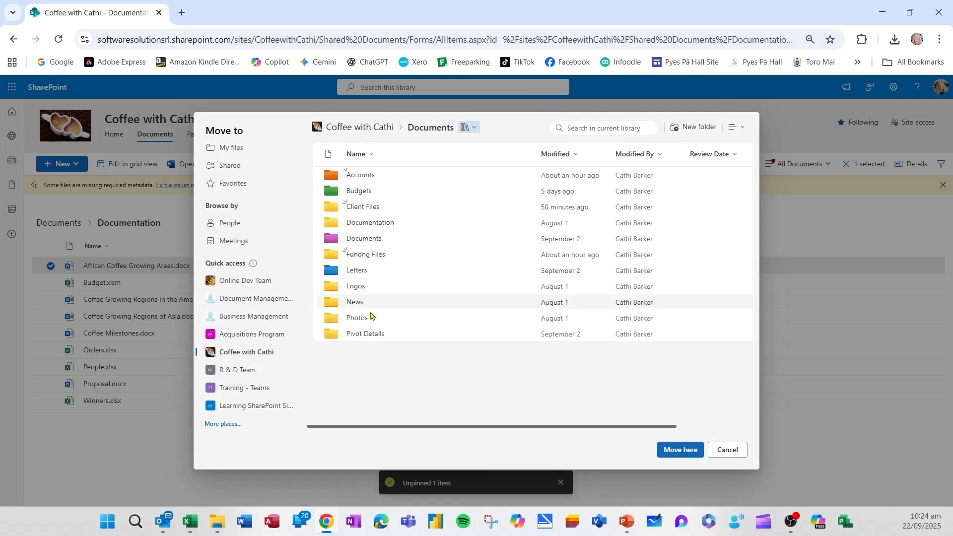
{"action": "left_click", "coordinate": [343, 304]}
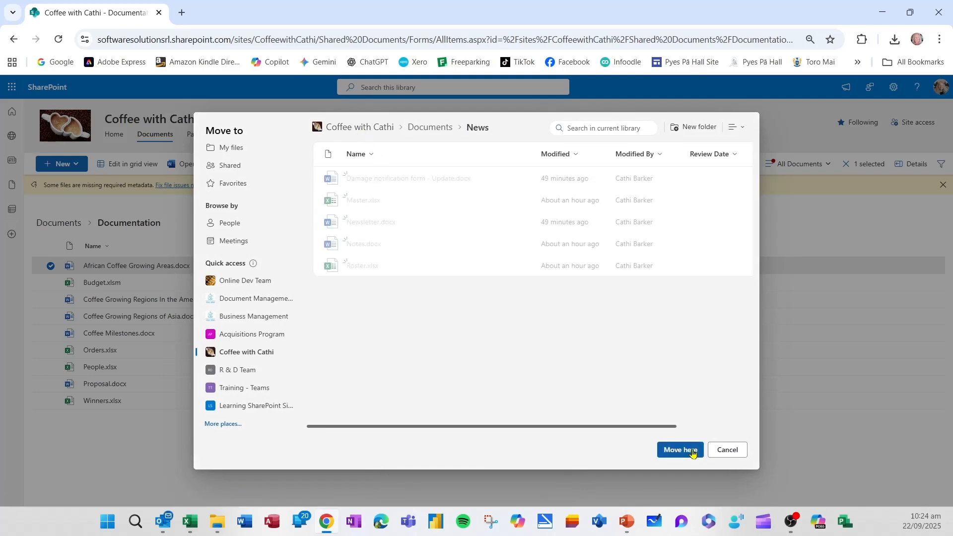
{"action": "left_click", "coordinate": [693, 452]}
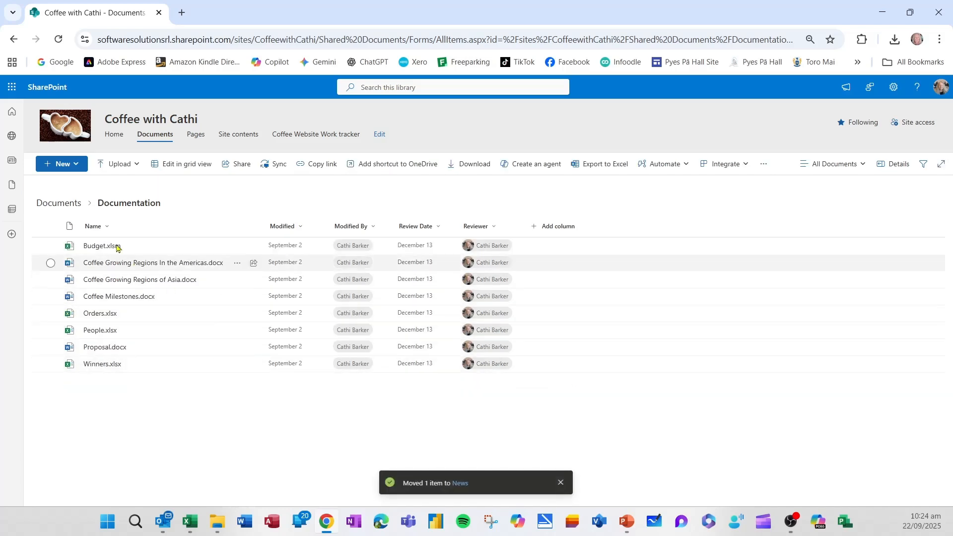
{"action": "left_click", "coordinate": [52, 203]}
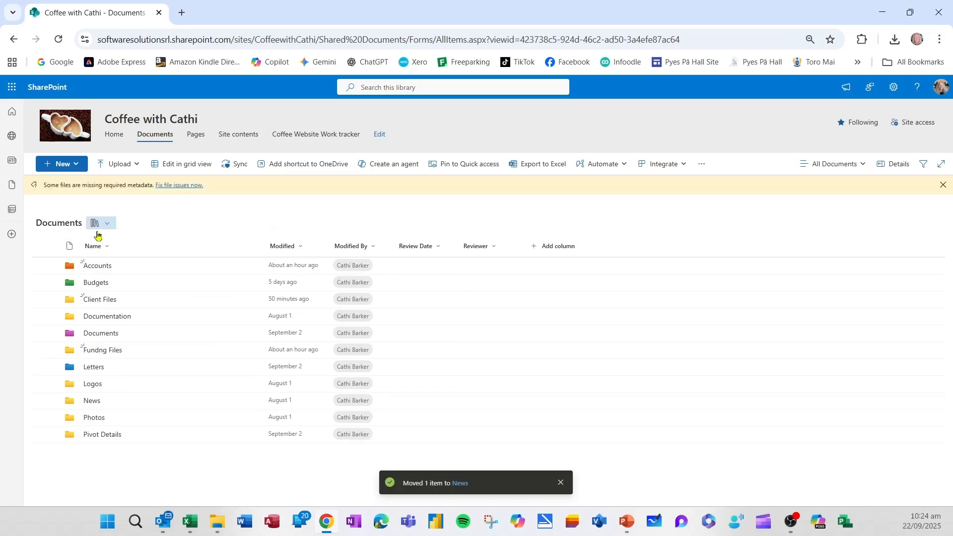
{"action": "left_click", "coordinate": [92, 402]}
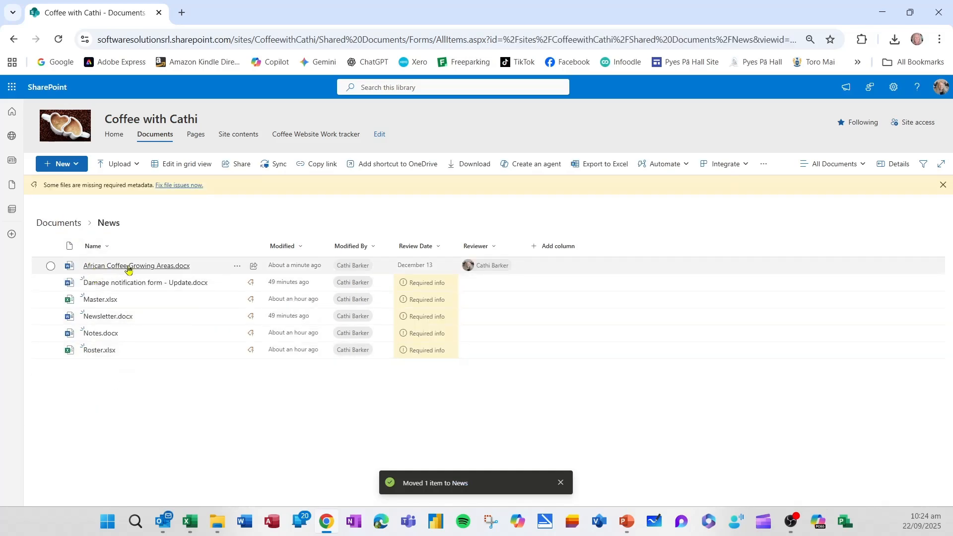
Copy African Coffee Growing Areas.docx from the News folder to the Documentation folder, and open the Documentation folder.
{"action": "mouse_move", "coordinate": [114, 270]}
{"action": "left_click", "coordinate": [239, 267]}
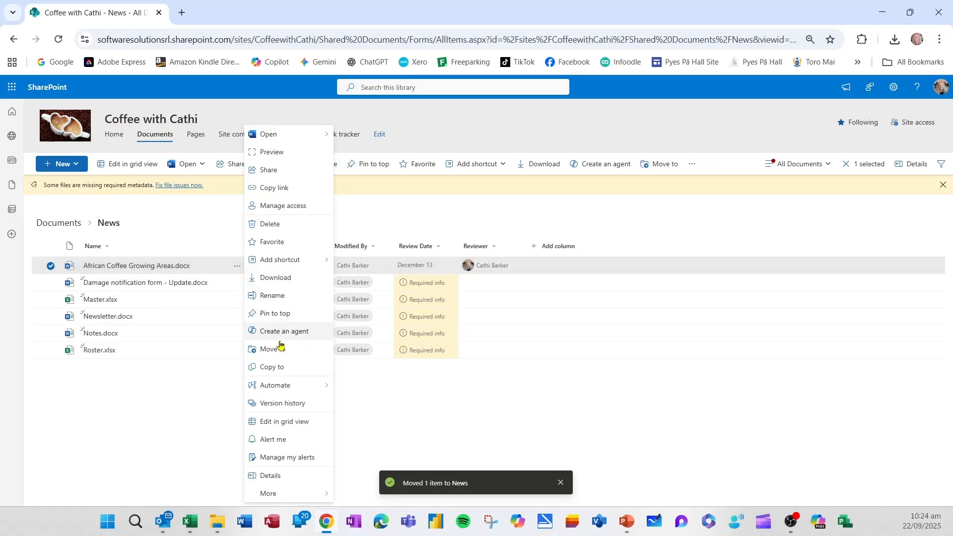
{"action": "left_click", "coordinate": [283, 368]}
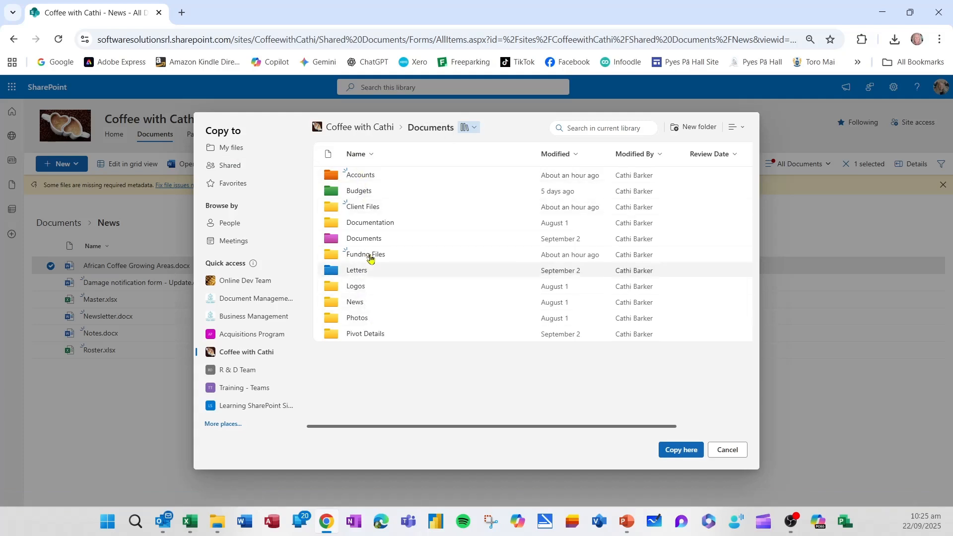
{"action": "left_click", "coordinate": [370, 223]}
{"action": "left_click", "coordinate": [683, 450]}
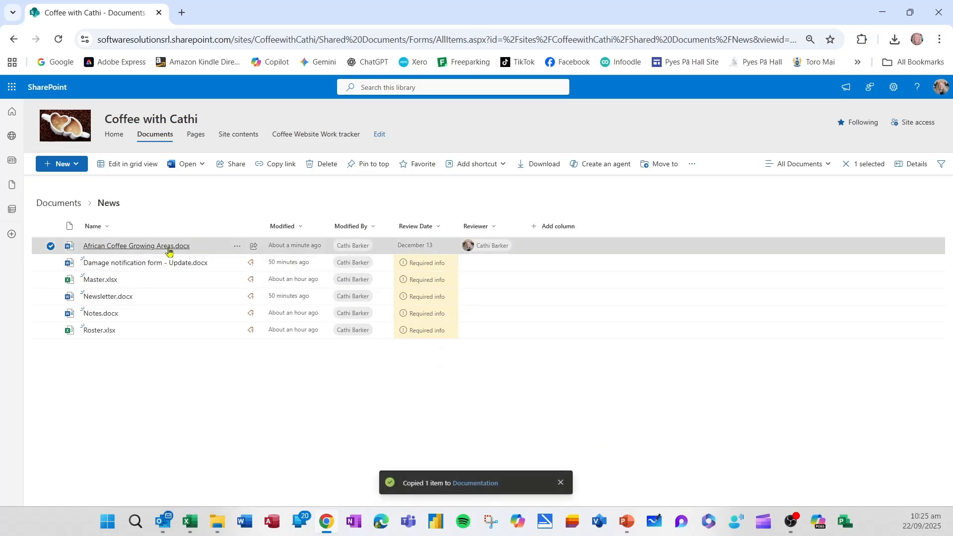
{"action": "left_click", "coordinate": [67, 203]}
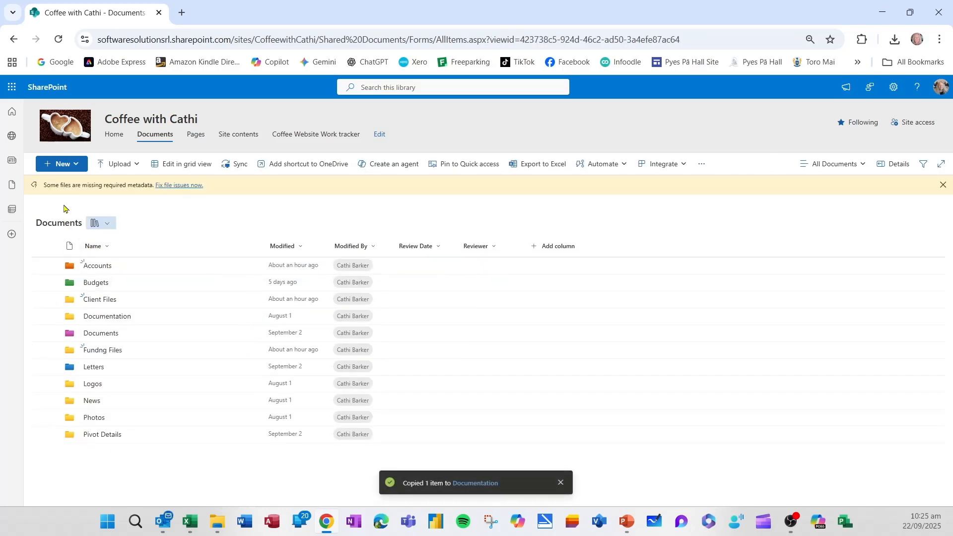
{"action": "left_click", "coordinate": [118, 319]}
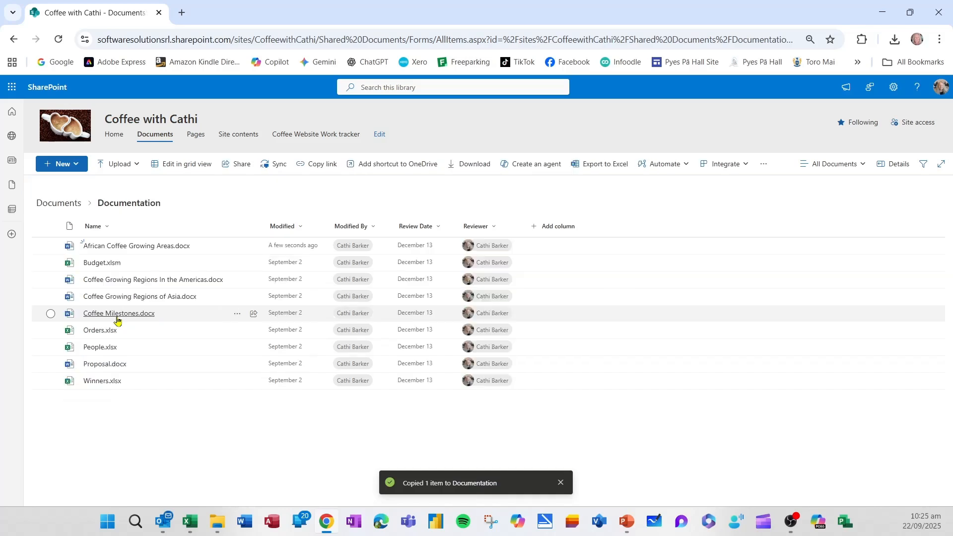